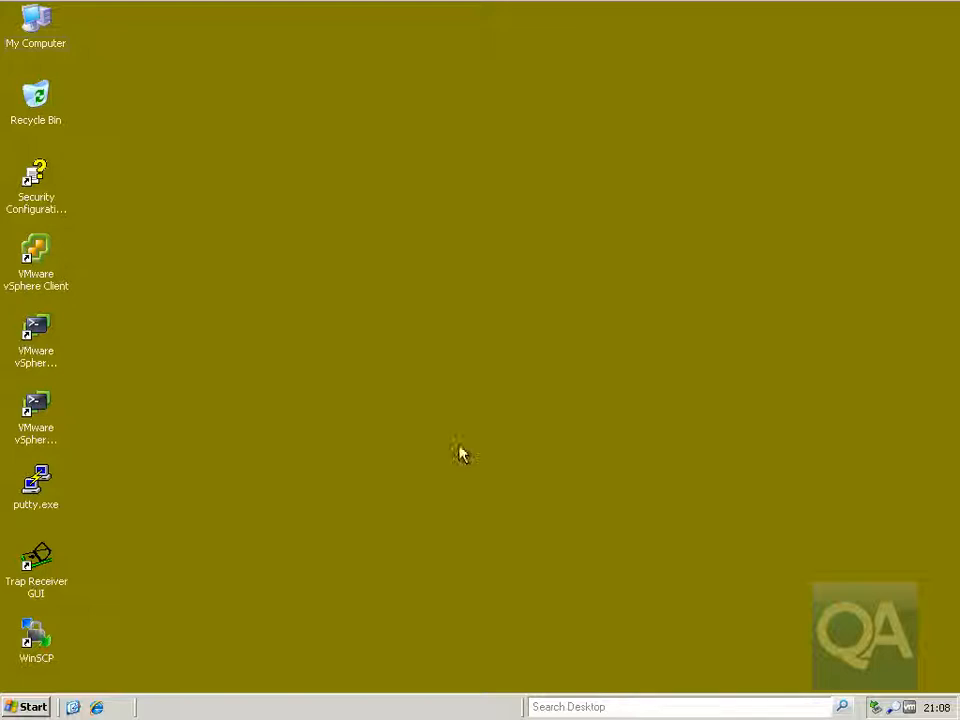
- Start a new system data source in the ODBC Data Source Administrator using the SQL Server Native Client 10.0 driver
left_click(29, 707)
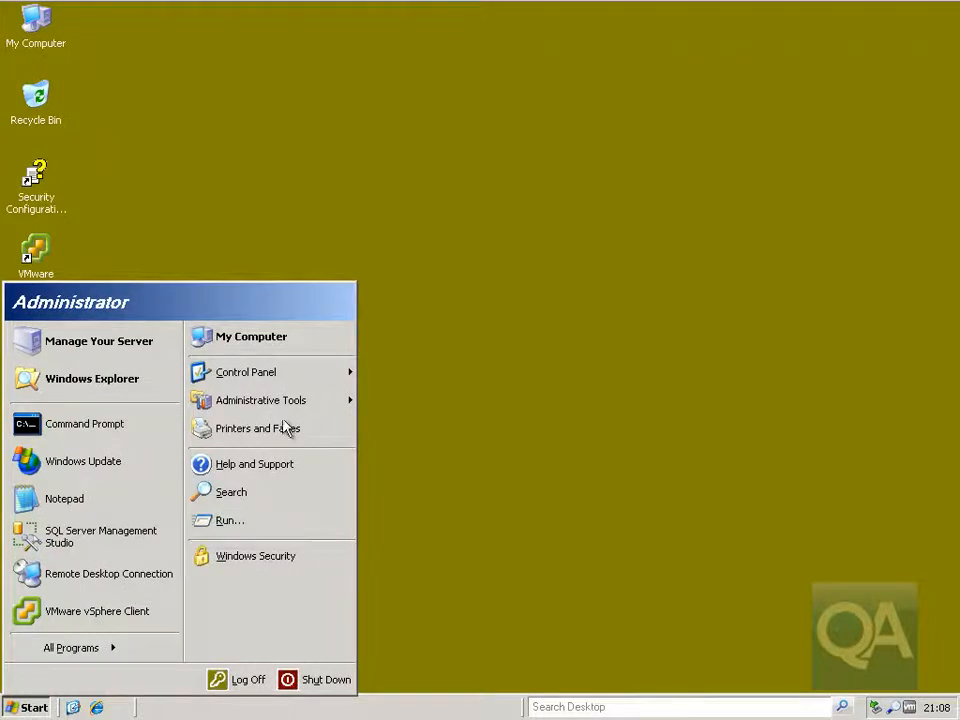
mouse_move(276, 402)
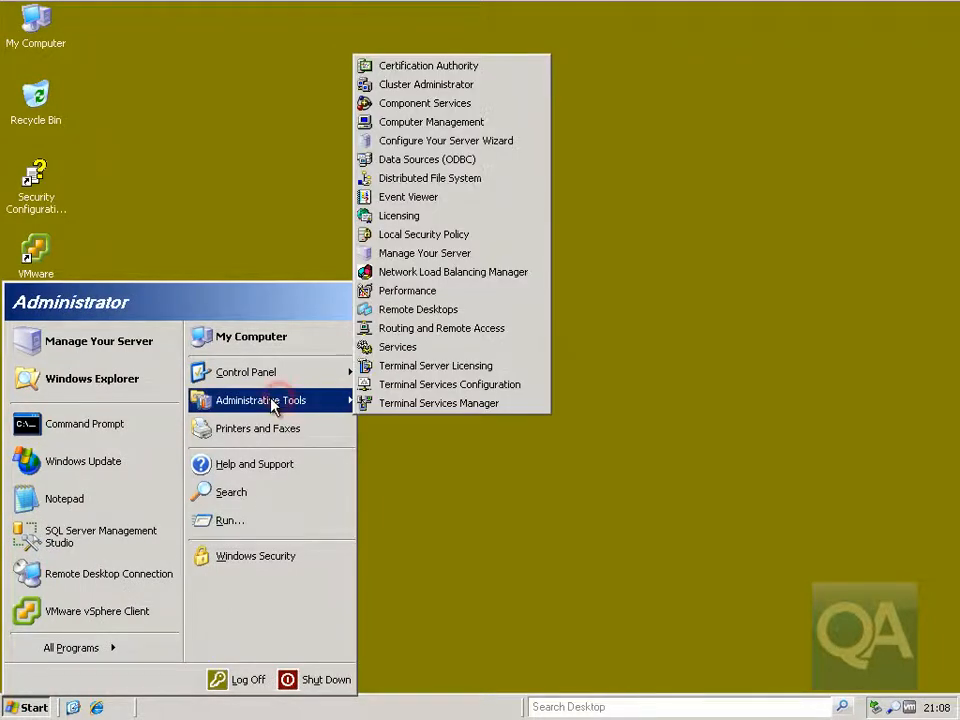
left_click(425, 160)
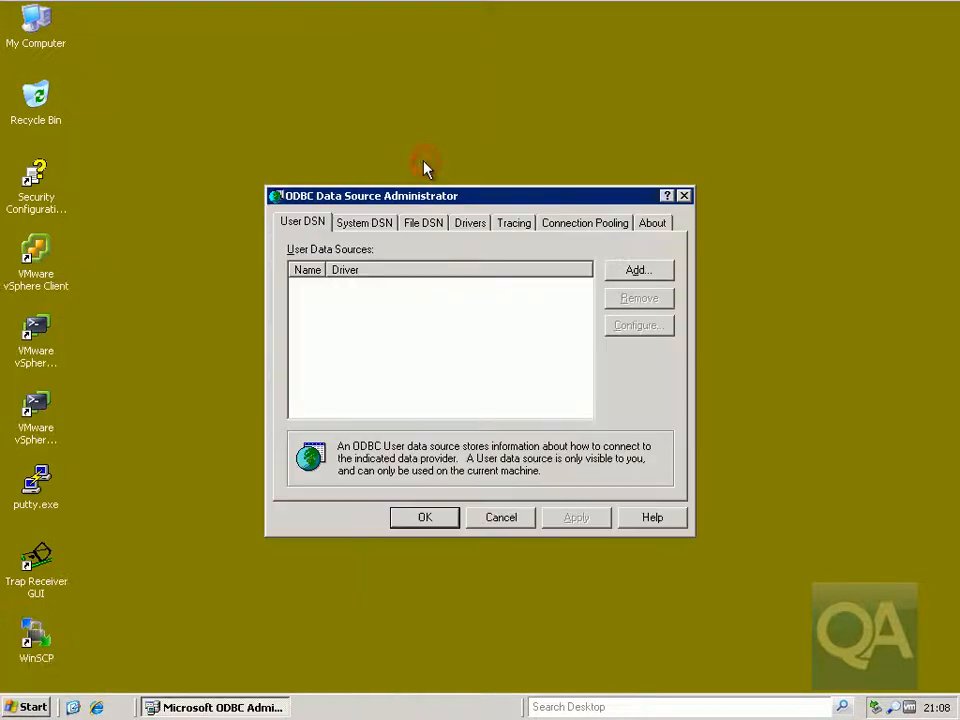
left_click(365, 223)
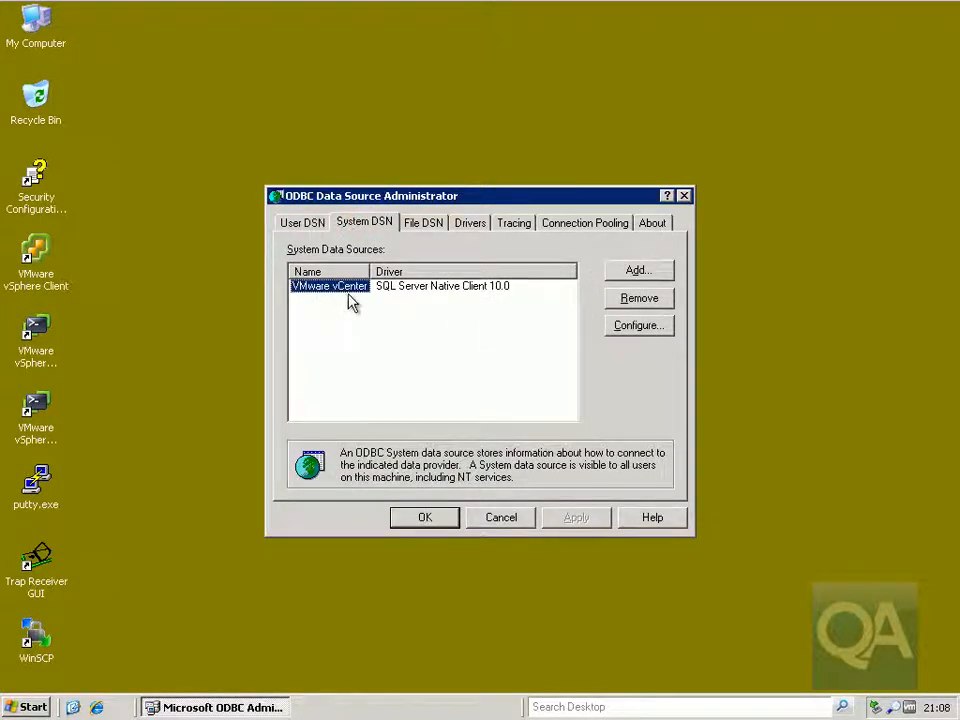
left_click(636, 271)
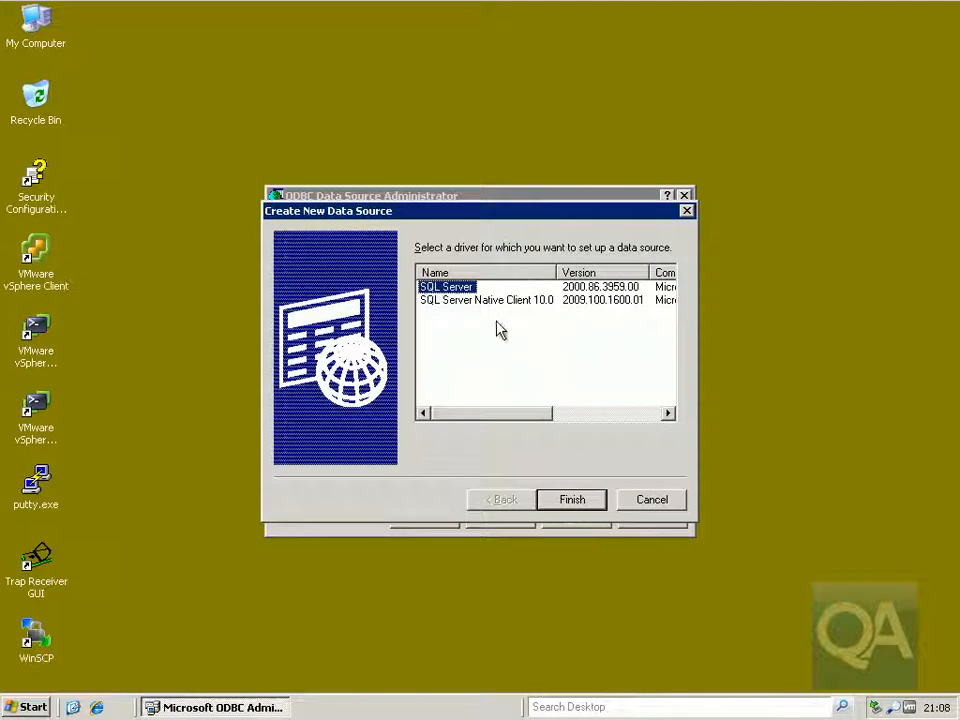
left_click(476, 302)
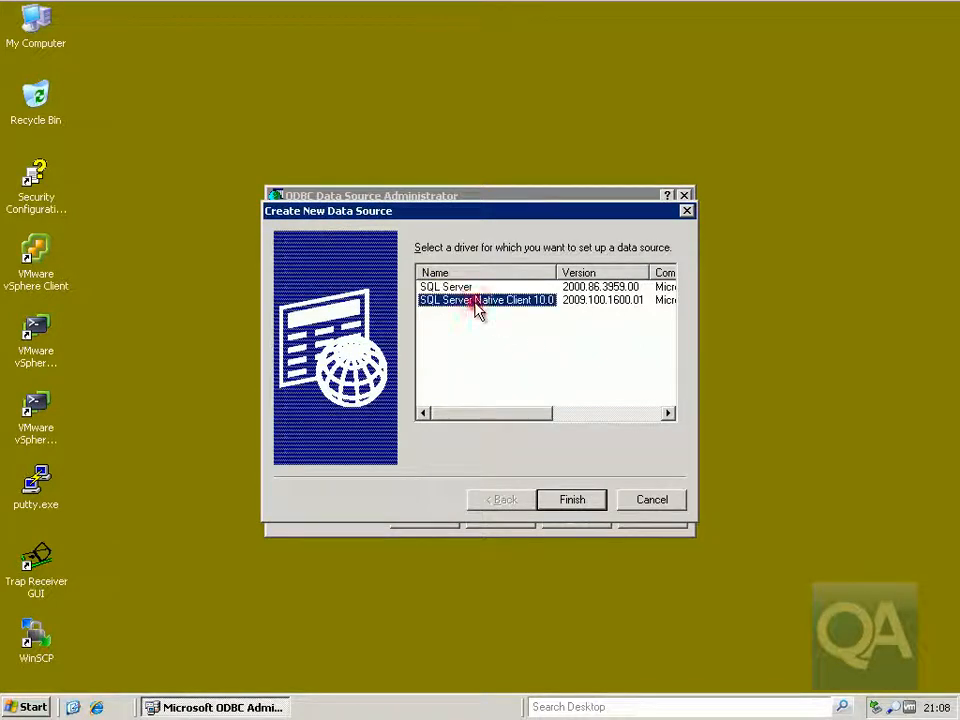
left_click(566, 503)
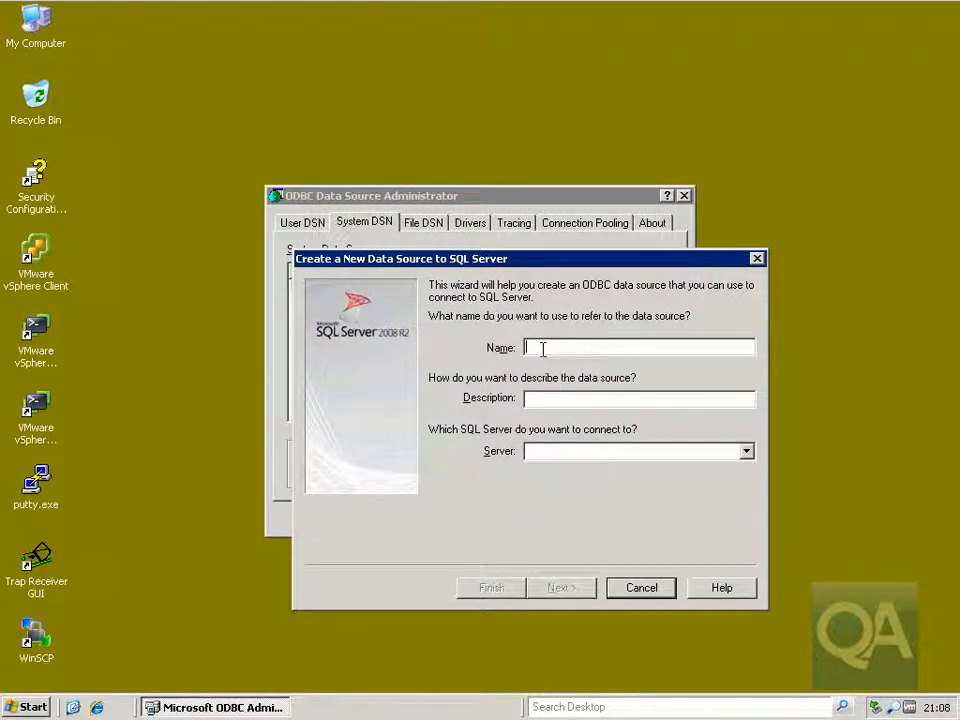
- Name the data source ComposerDB, describe it as "View Composer DB" and set its SQL Server to (local)
type("Compo")
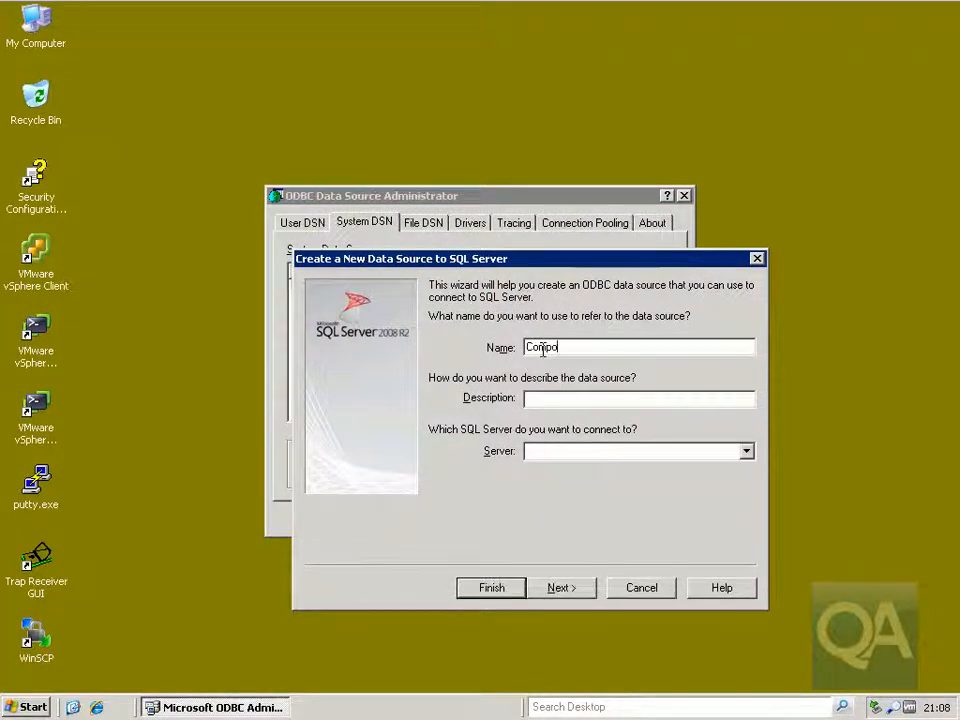
type("serDB")
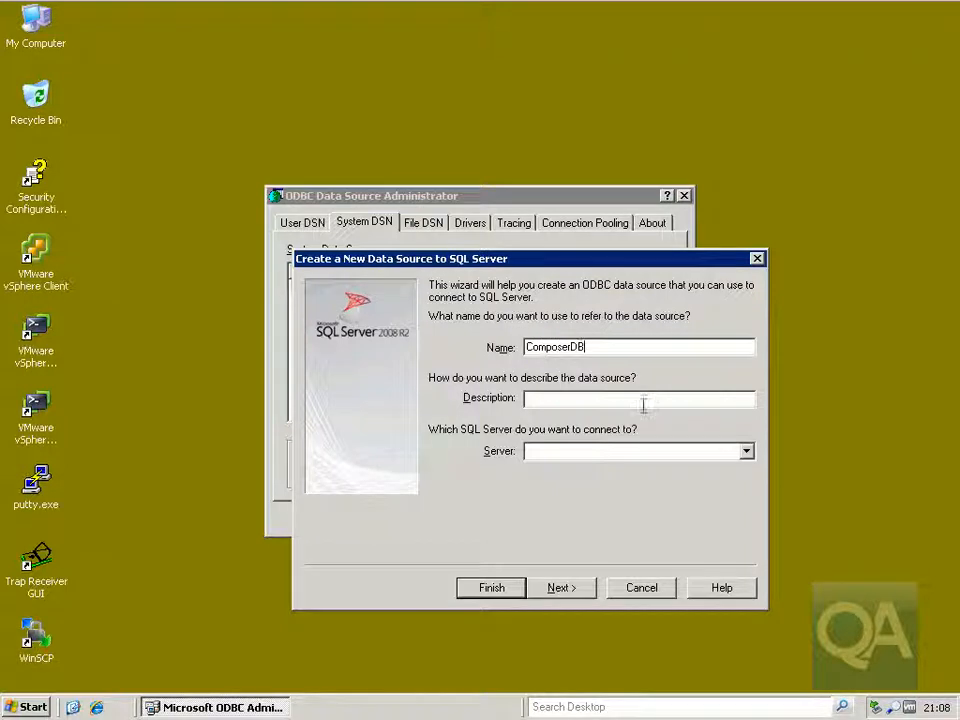
left_click(592, 400)
type("View")
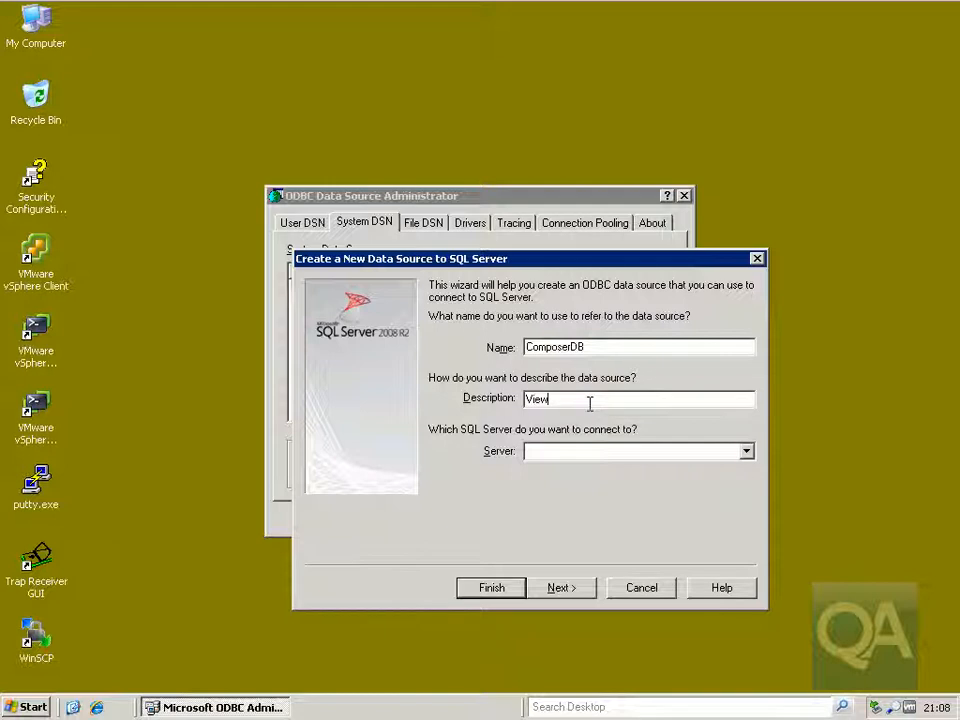
type(" Composer DB")
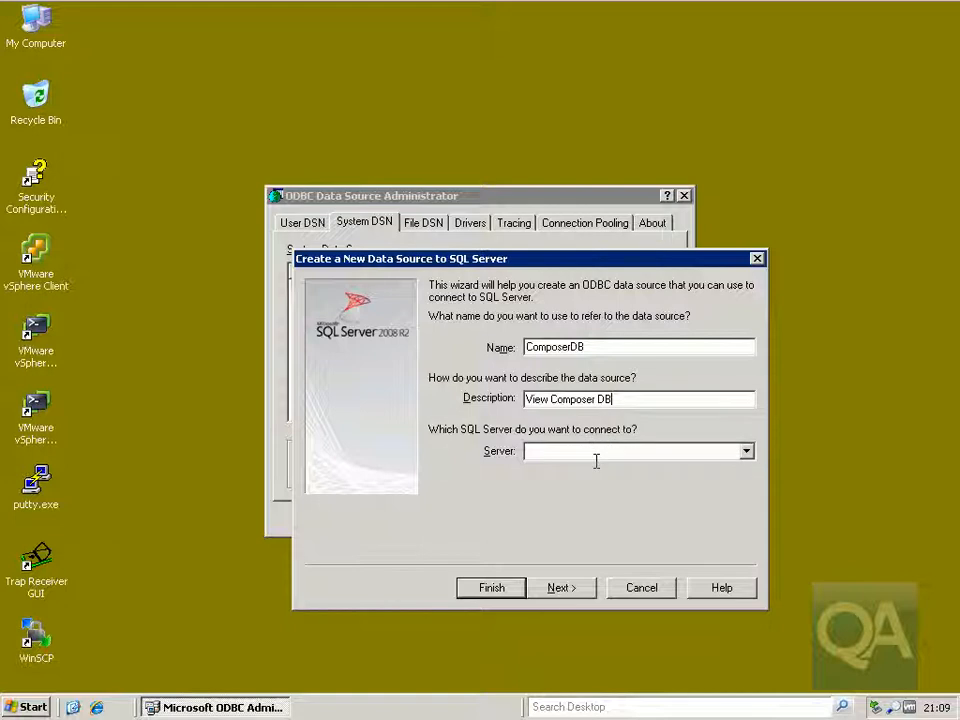
left_click(746, 451)
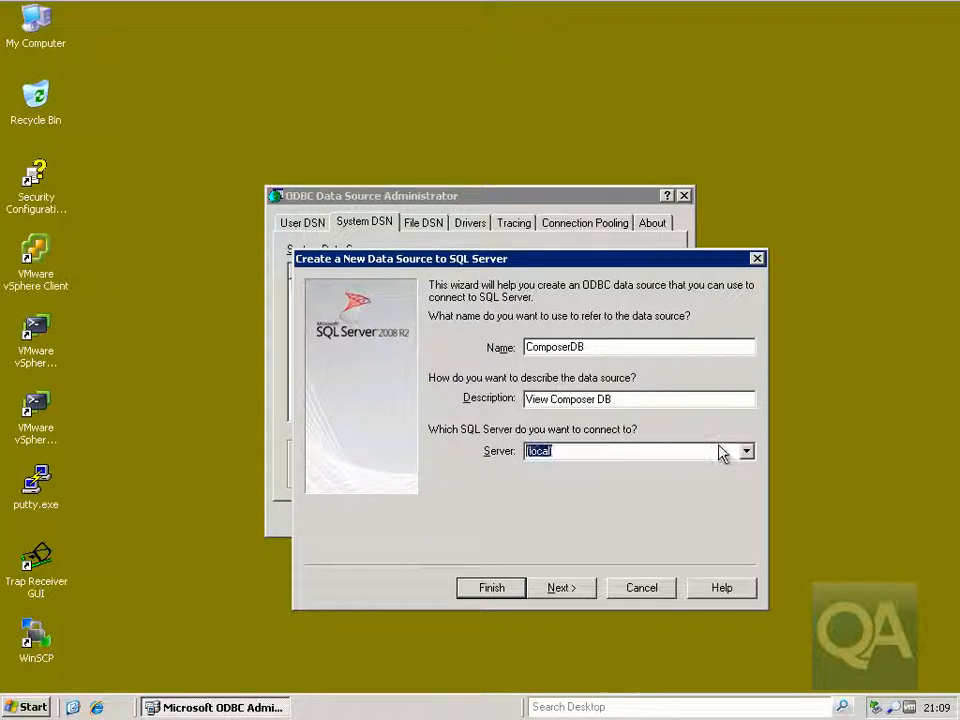
left_click(546, 470)
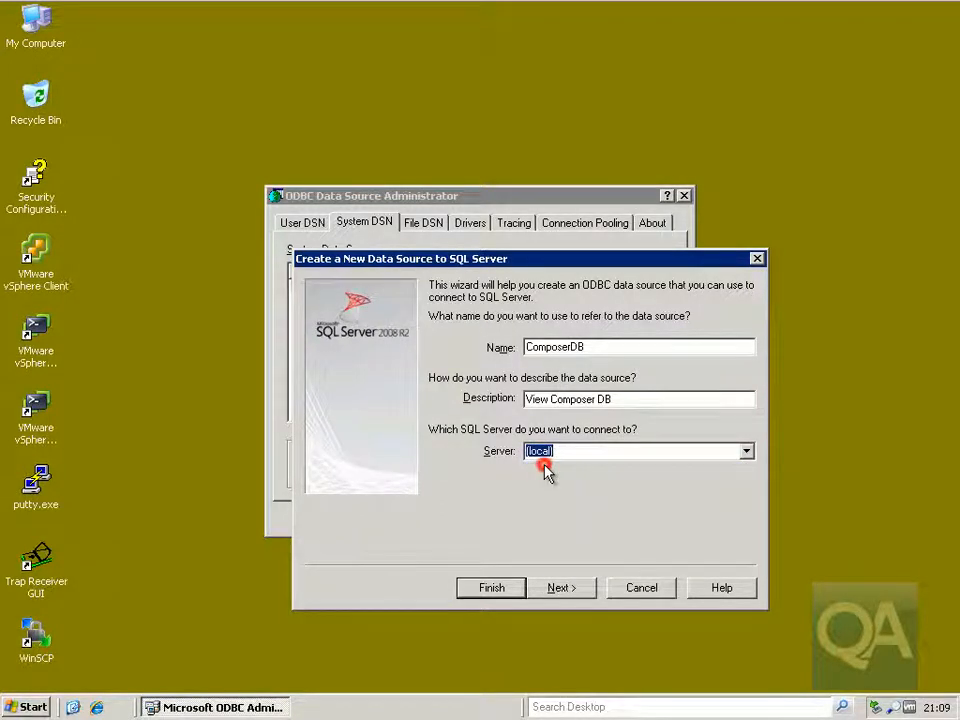
left_click(569, 591)
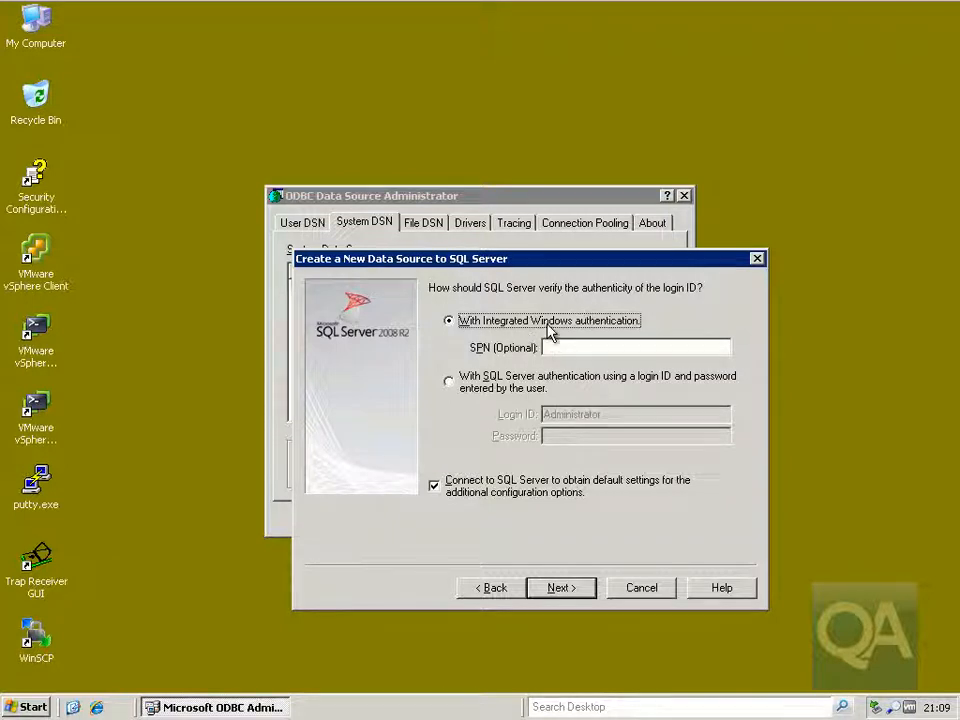
- Accept integrated Windows authentication and change the data source's default database to ViewComposerDB
left_click(577, 596)
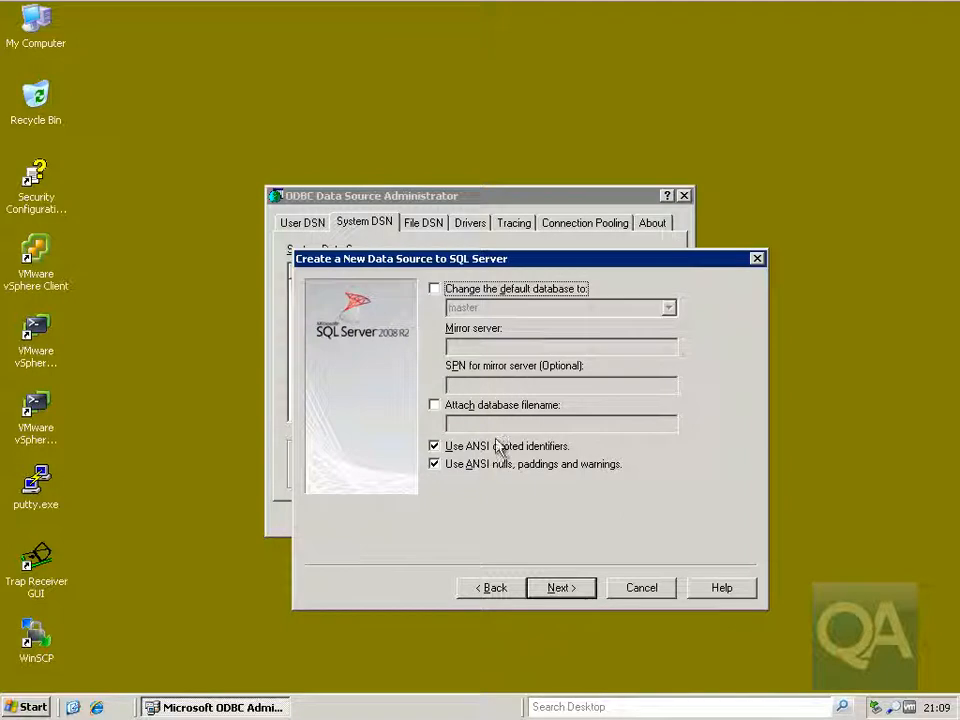
left_click(491, 290)
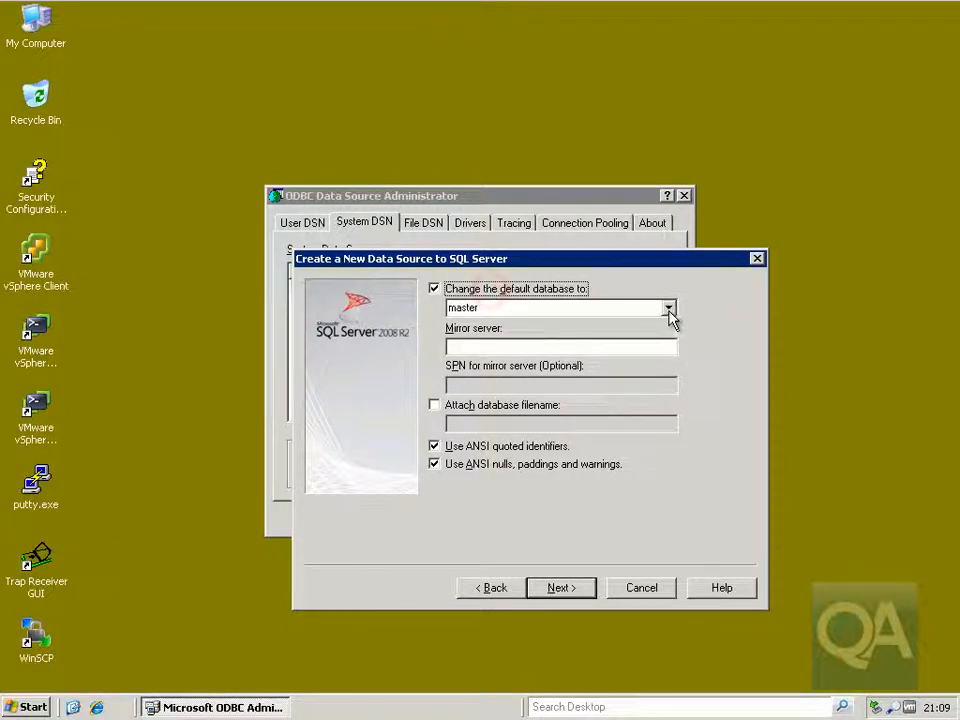
left_click(669, 308)
left_click(497, 374)
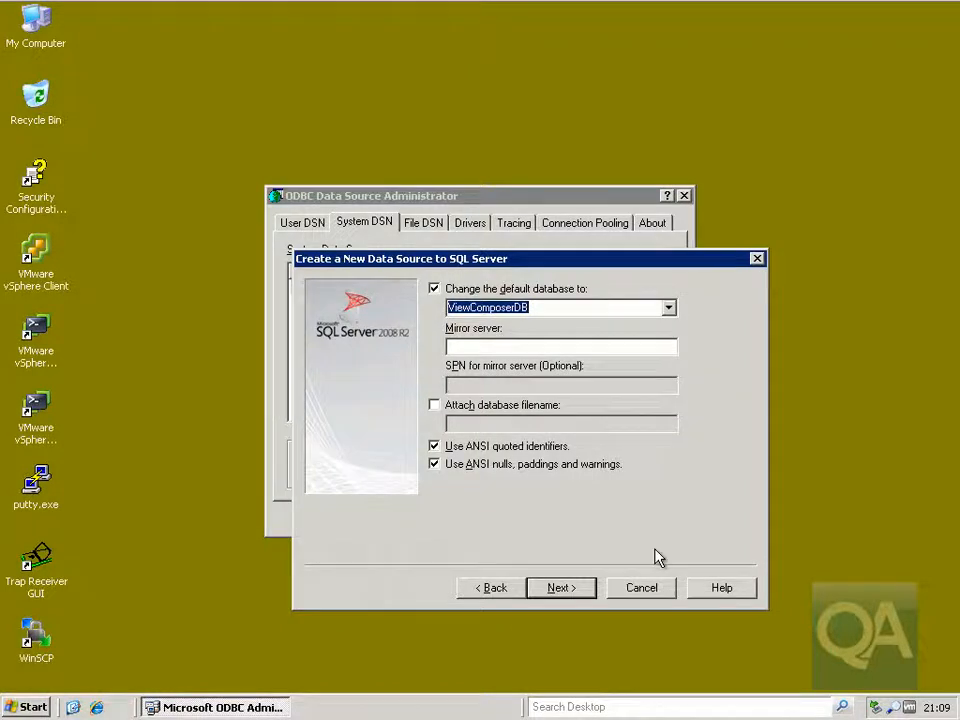
left_click(572, 590)
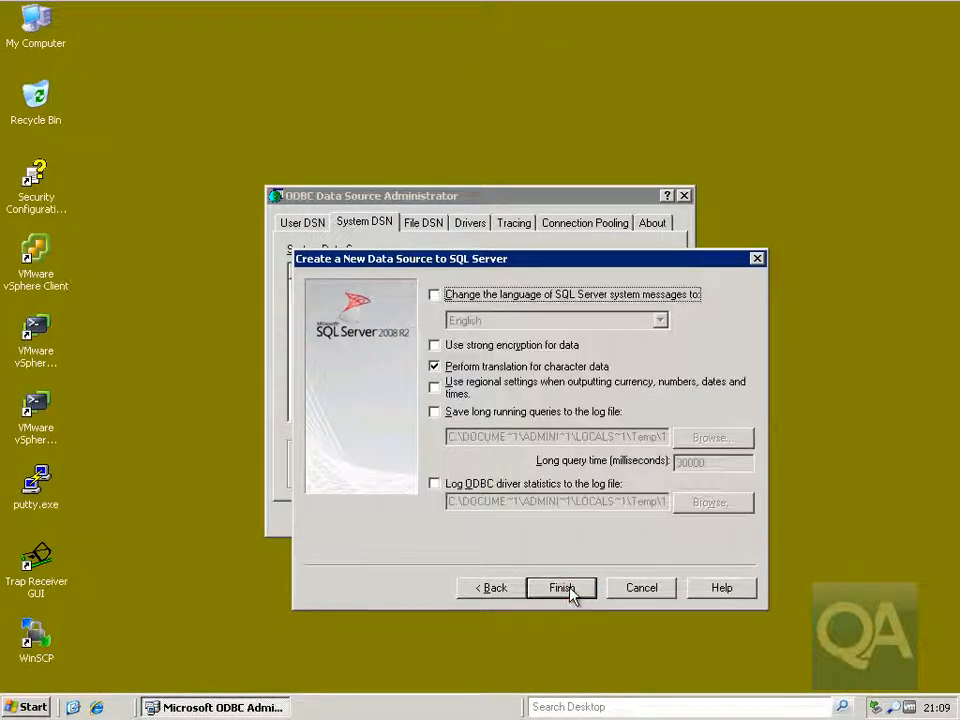
- Finish the data source with the remaining default options, test its connection and save it
left_click(568, 590)
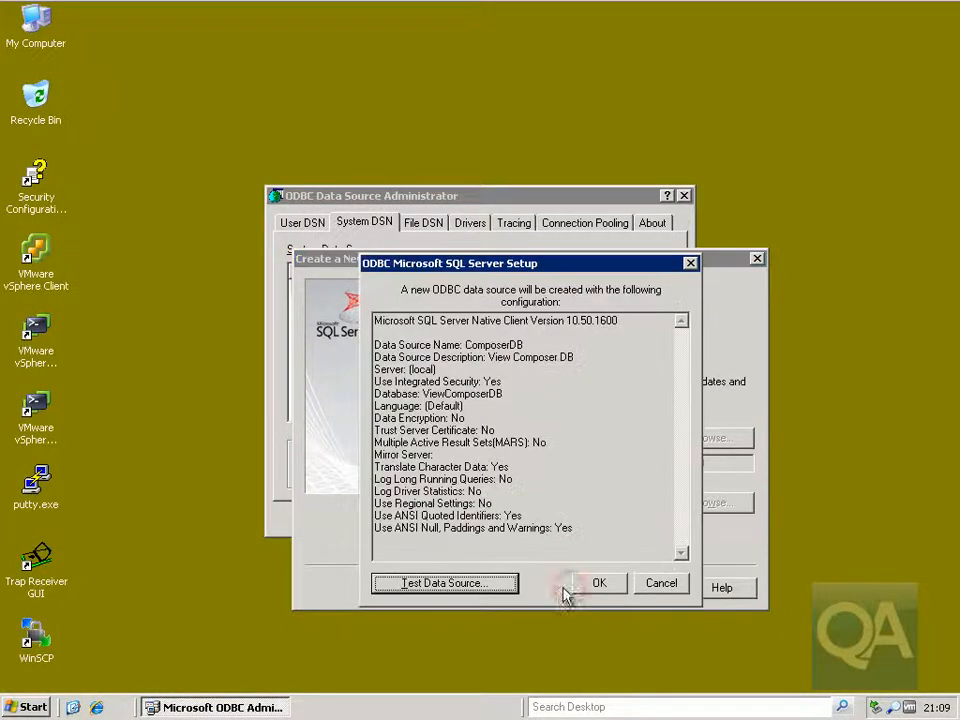
left_click(491, 585)
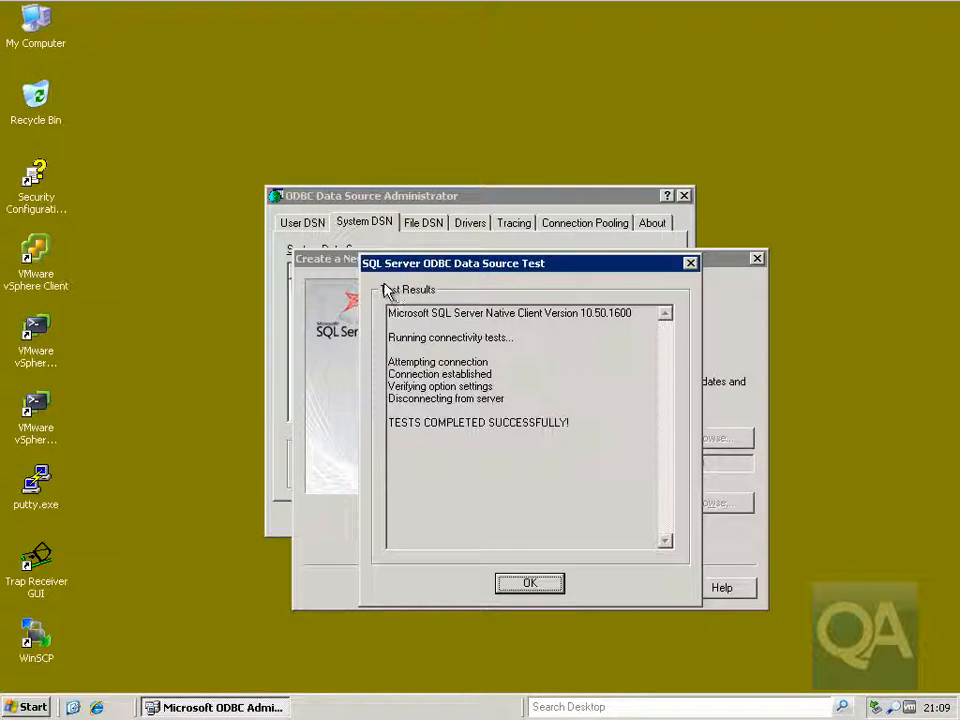
left_click(519, 588)
left_click(602, 587)
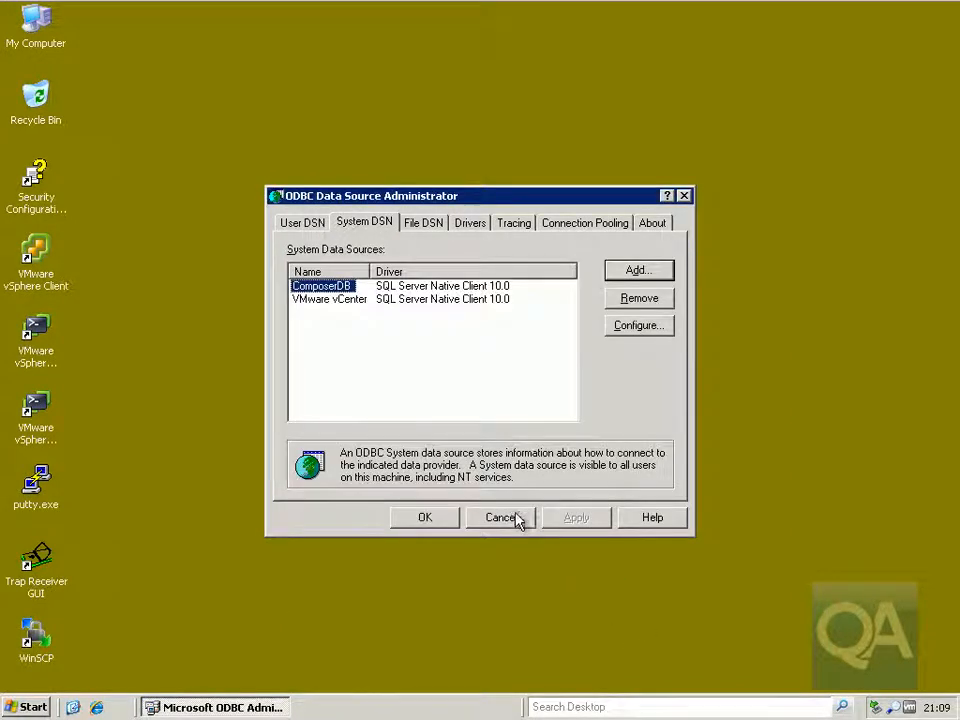
left_click(438, 519)
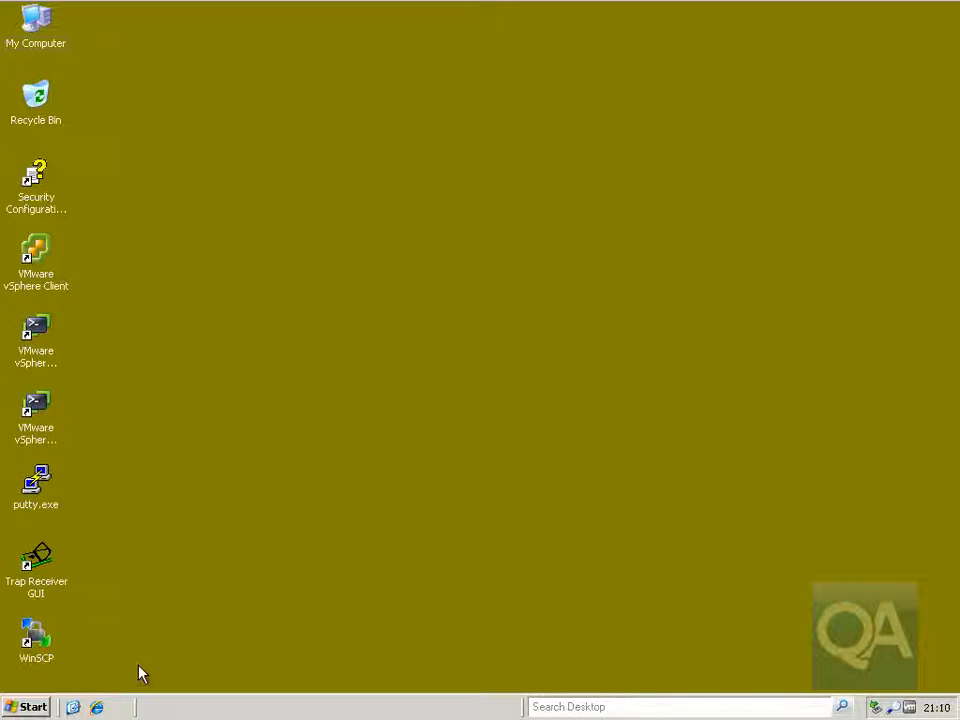
- Open the network location \\fileserver through the Run dialog
left_click(20, 706)
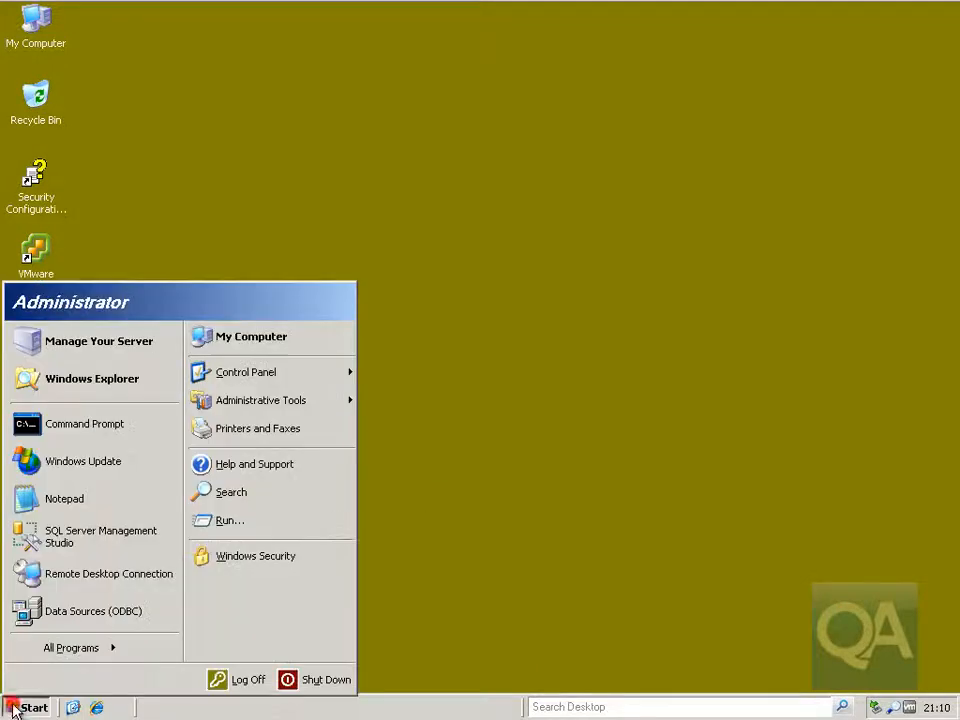
left_click(222, 528)
type("\\\\")
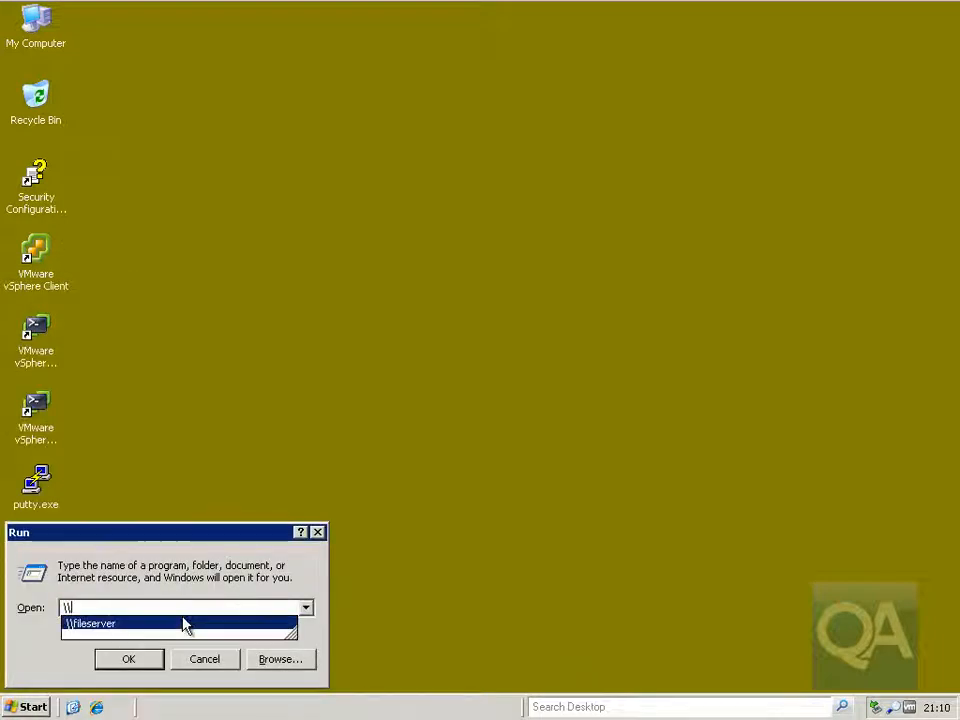
left_click(183, 625)
left_click(136, 662)
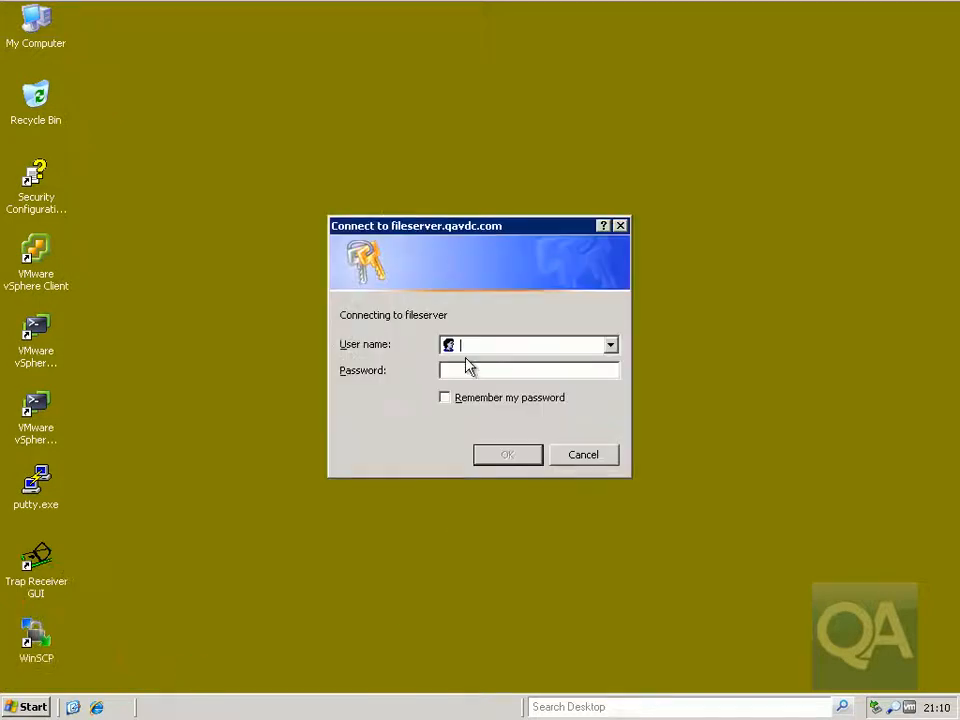
- Sign in to the file server with the domain account's user name and password
type("qavdc\\esxadmin08")
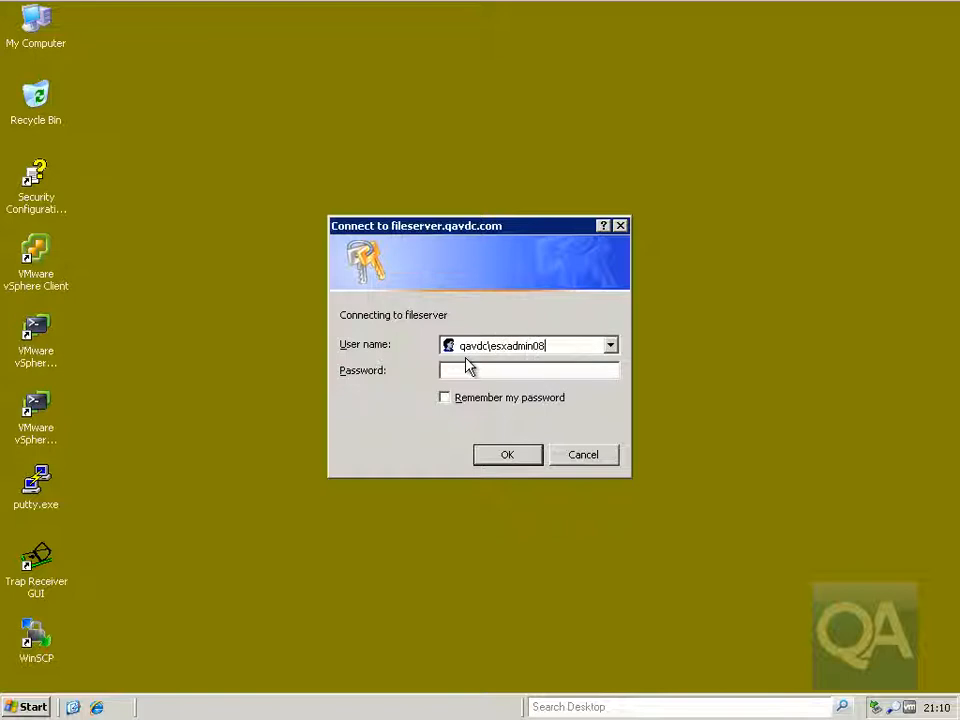
type("**********")
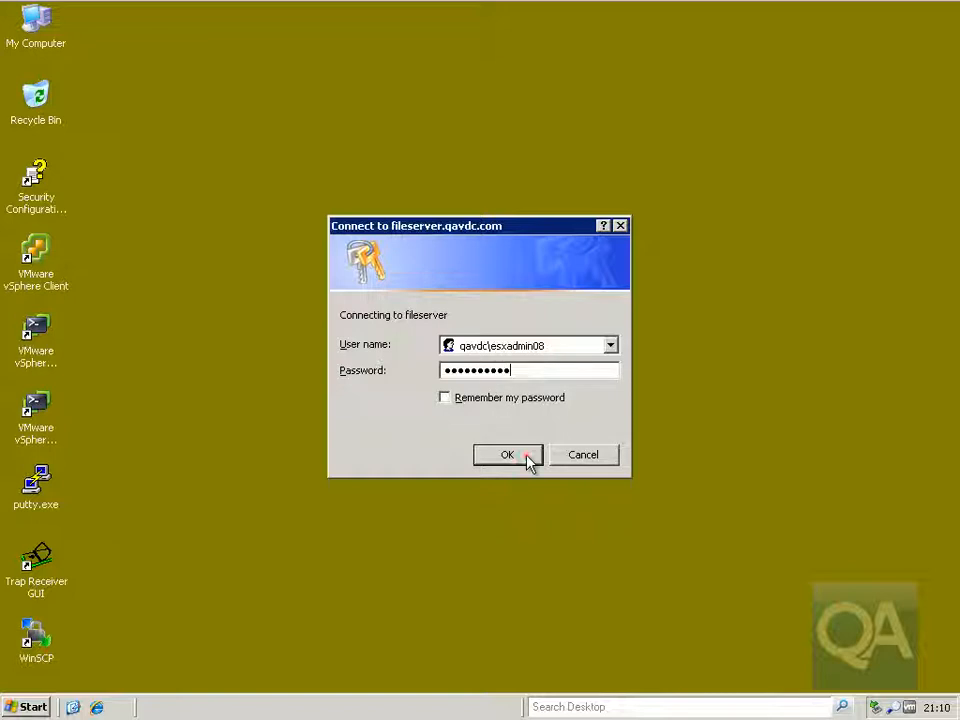
left_click(527, 457)
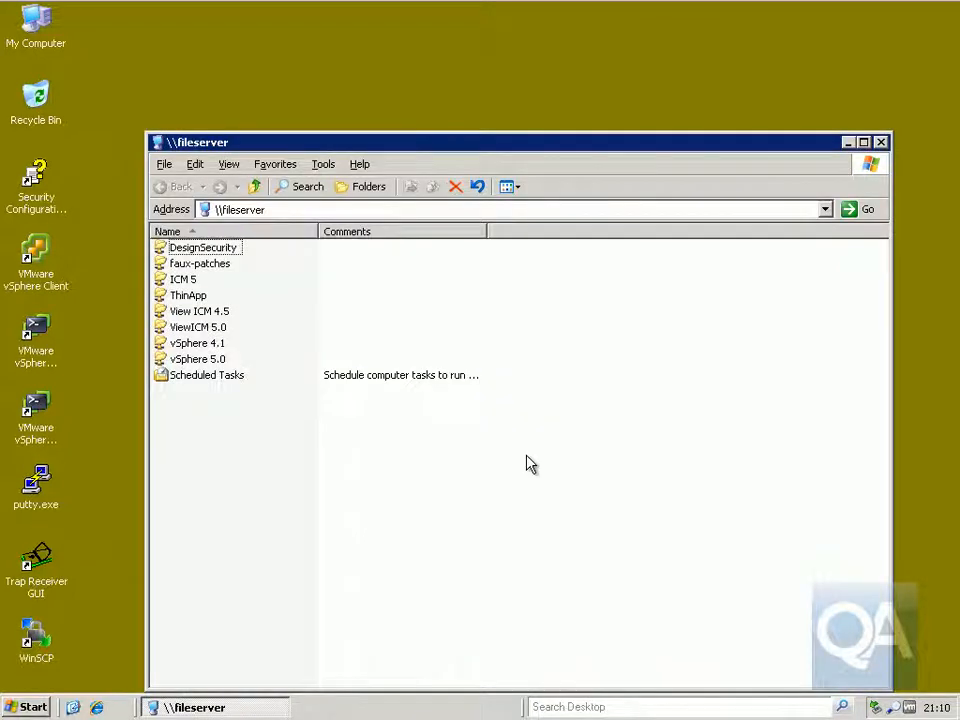
- Run the installer VMware-viewcomposer-2.7.0-481620.exe from the "view composer software" folder in the ViewICM 5.0 share
double_click(206, 327)
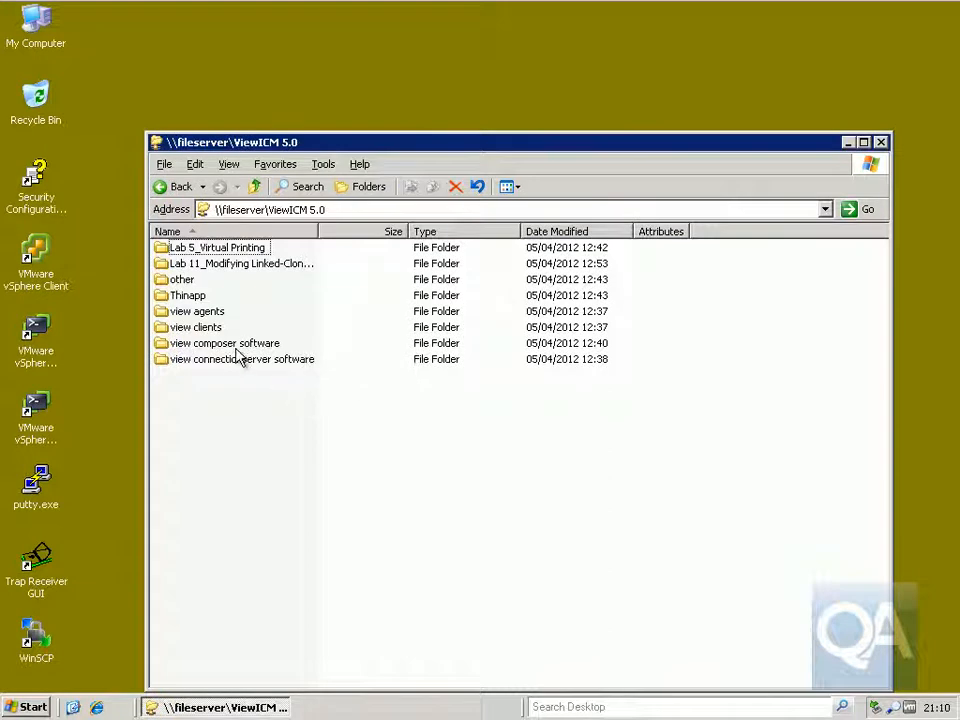
double_click(237, 345)
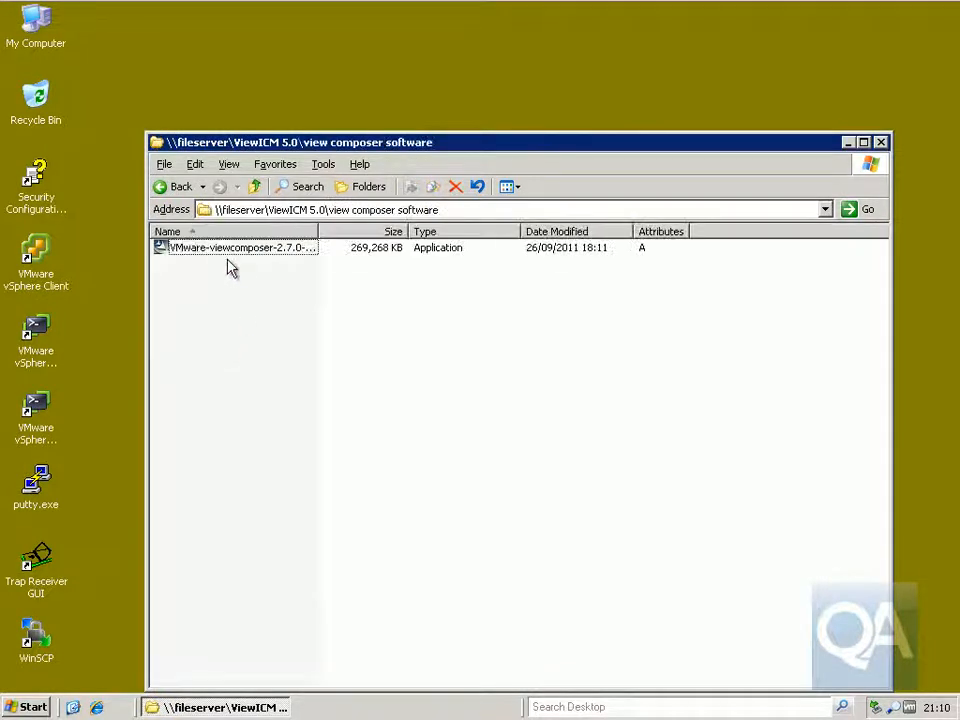
left_click(224, 258)
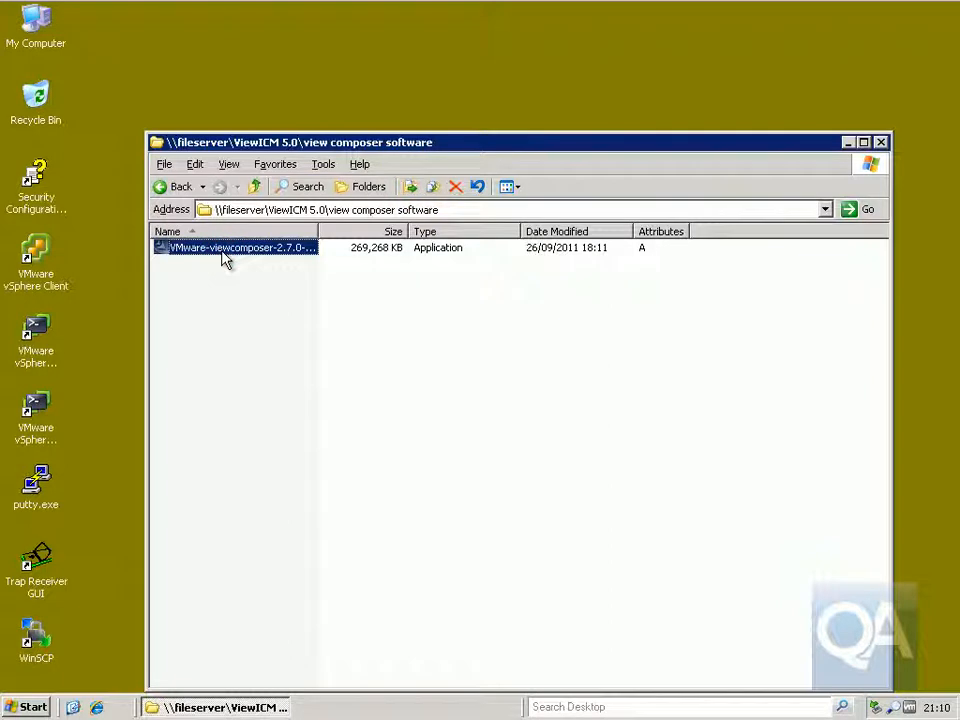
key("Return")
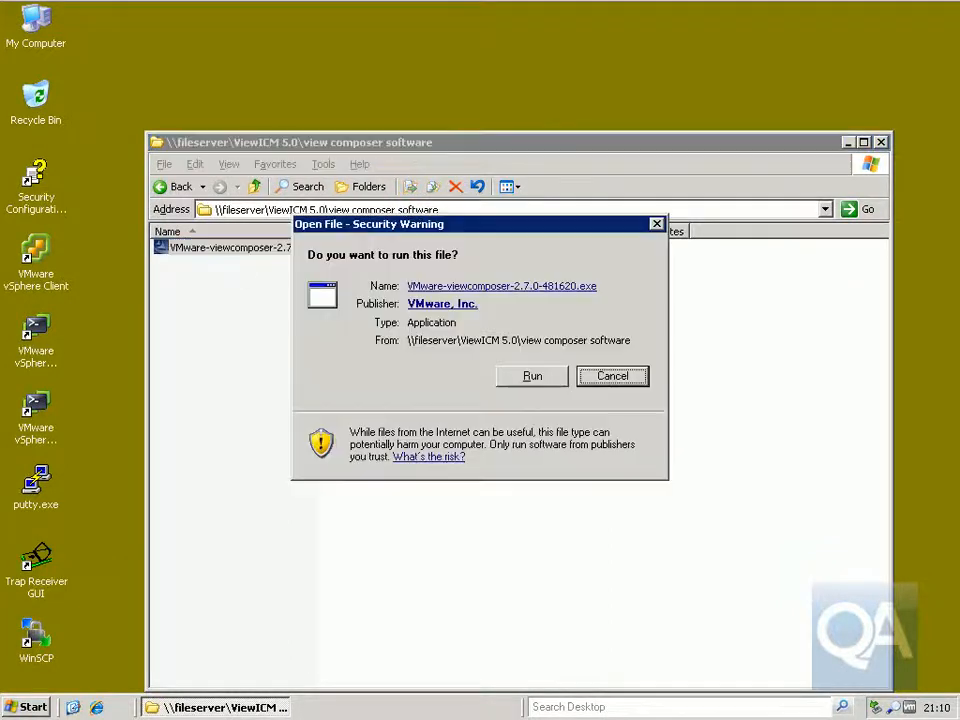
left_click(533, 378)
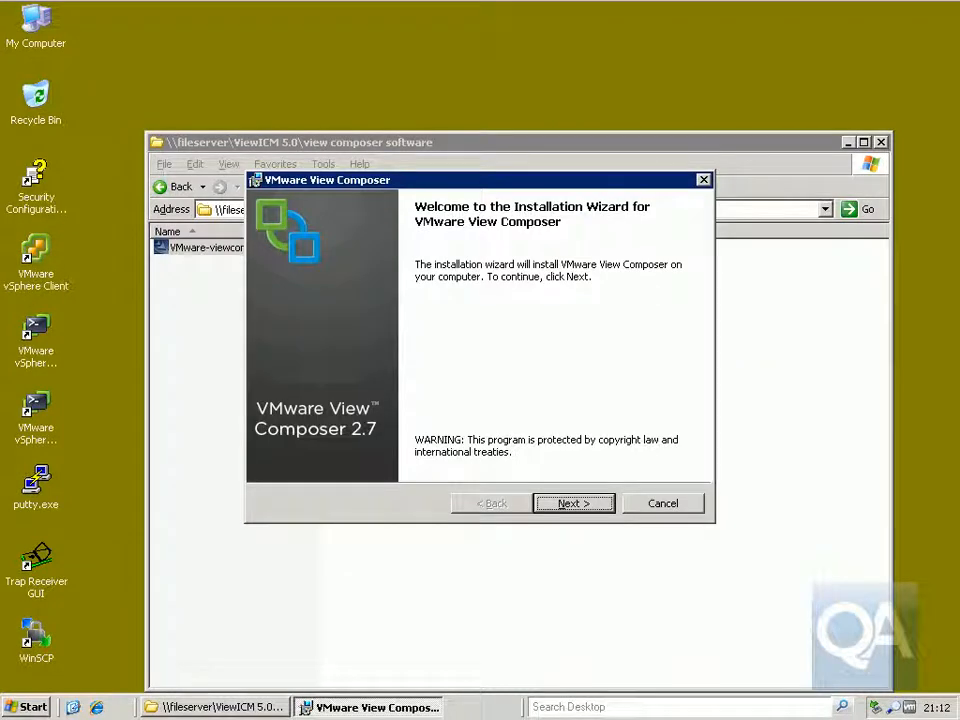
- Go through the patent agreement and accept the license agreement terms in the View Composer installation wizard
left_click(568, 505)
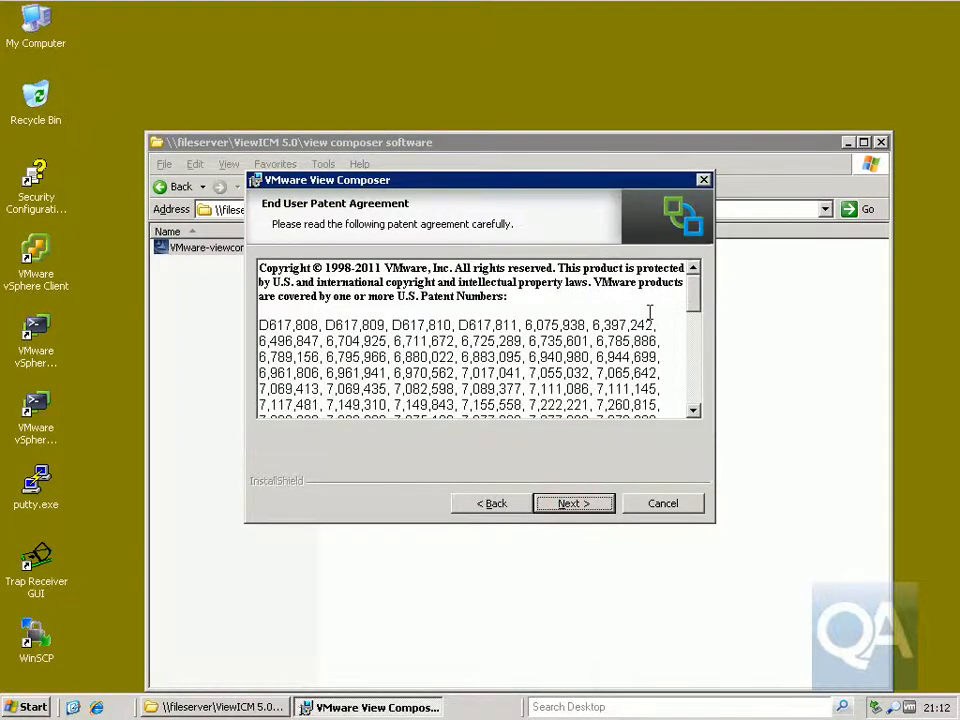
left_click_drag(690, 298, 695, 408)
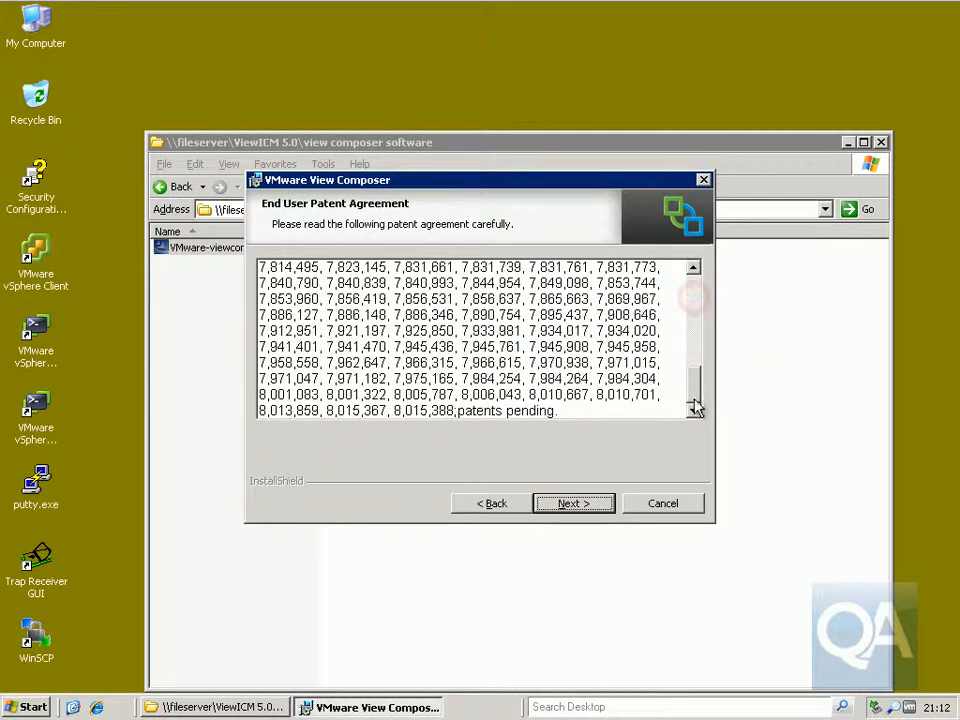
left_click(600, 505)
left_click(375, 436)
left_click_drag(692, 326, 697, 425)
left_click(588, 506)
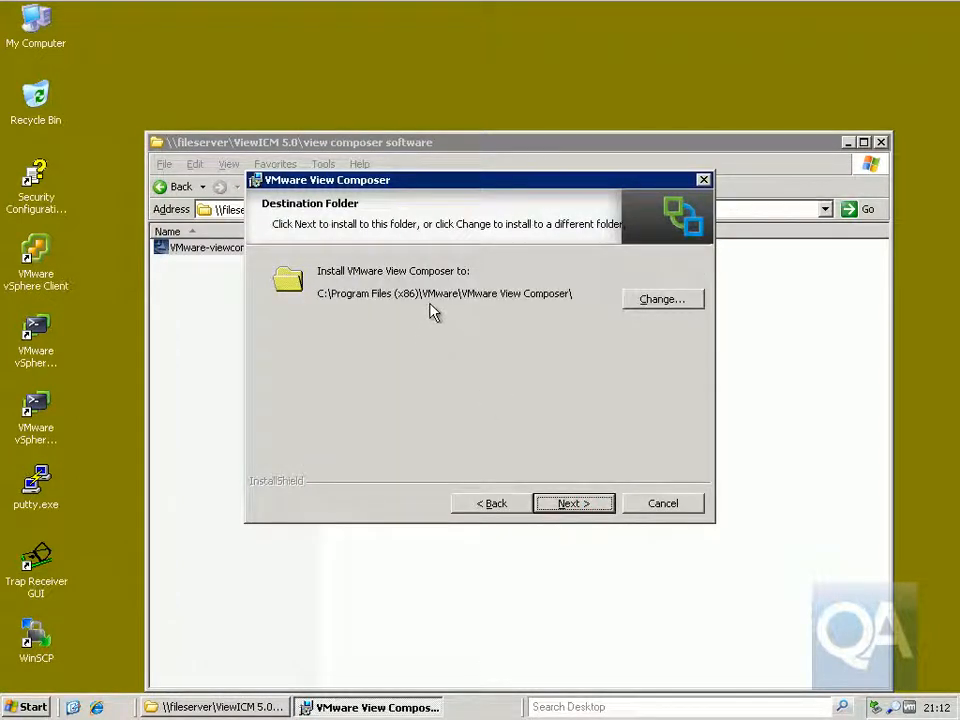
- Keep the default destination folder and connect to the ComposerDB data source with the username administrator and the database password
left_click(566, 502)
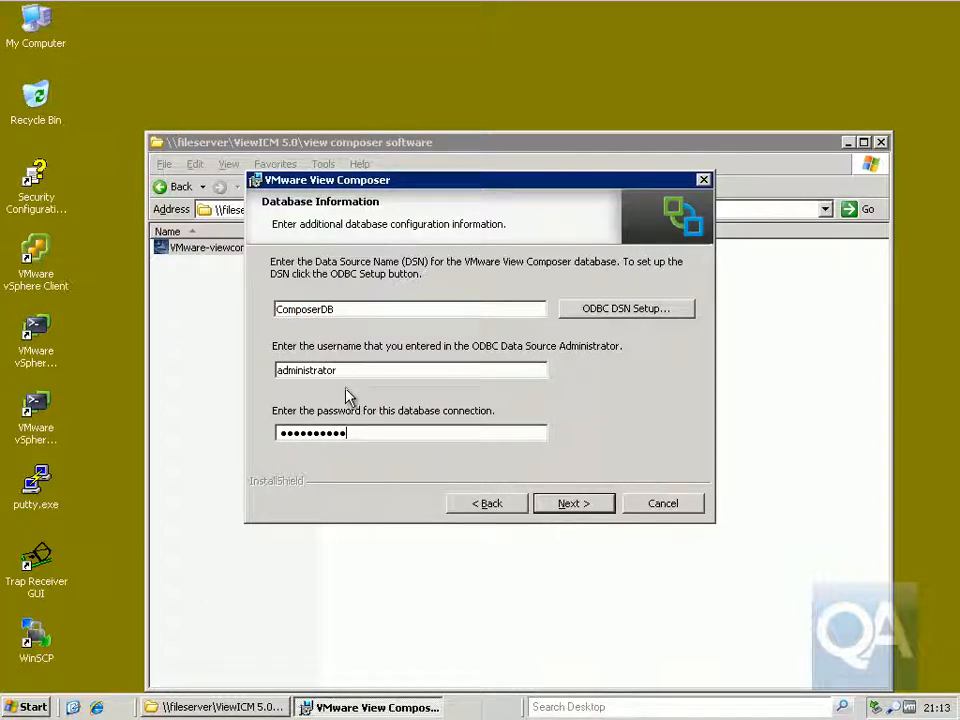
left_click(566, 504)
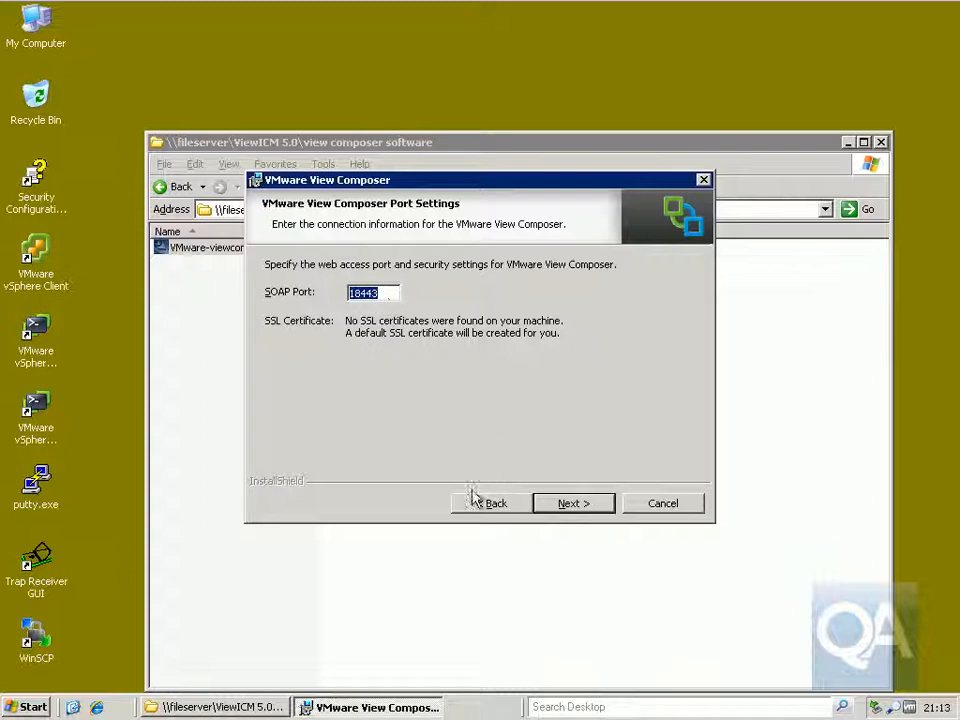
- Keep SOAP port 18443 with the default SSL certificate, install View Composer and finish the wizard
left_click(573, 503)
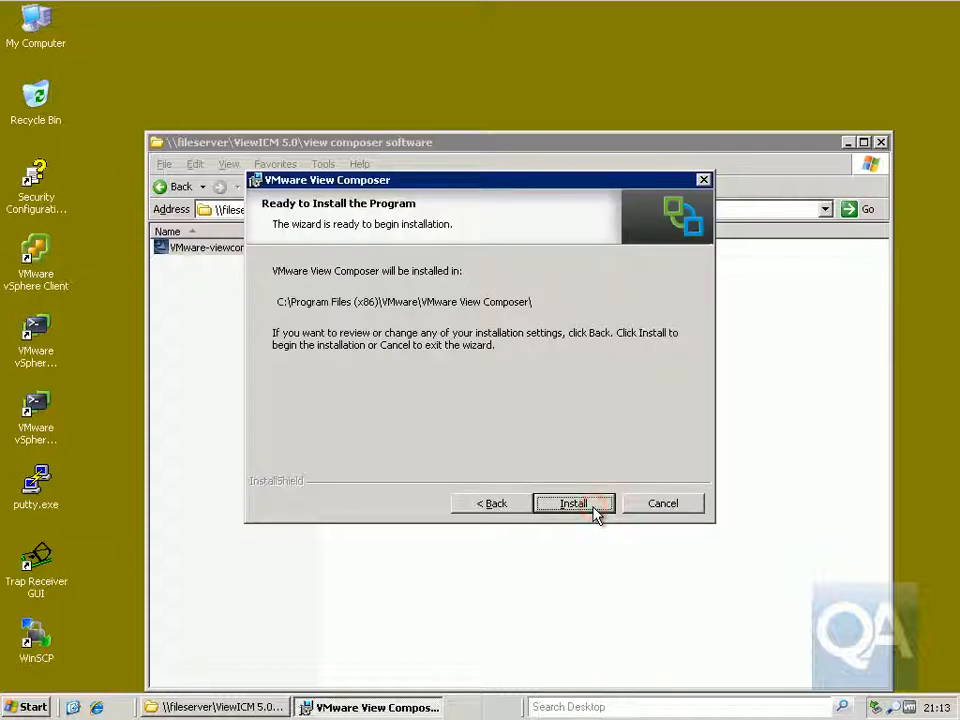
left_click(594, 509)
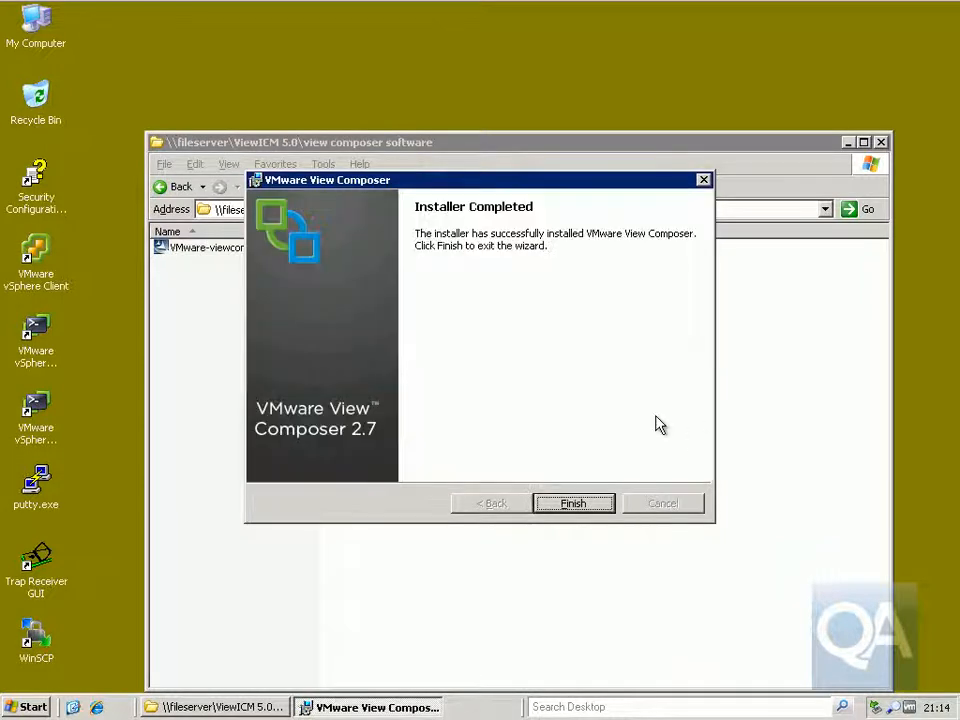
left_click(578, 507)
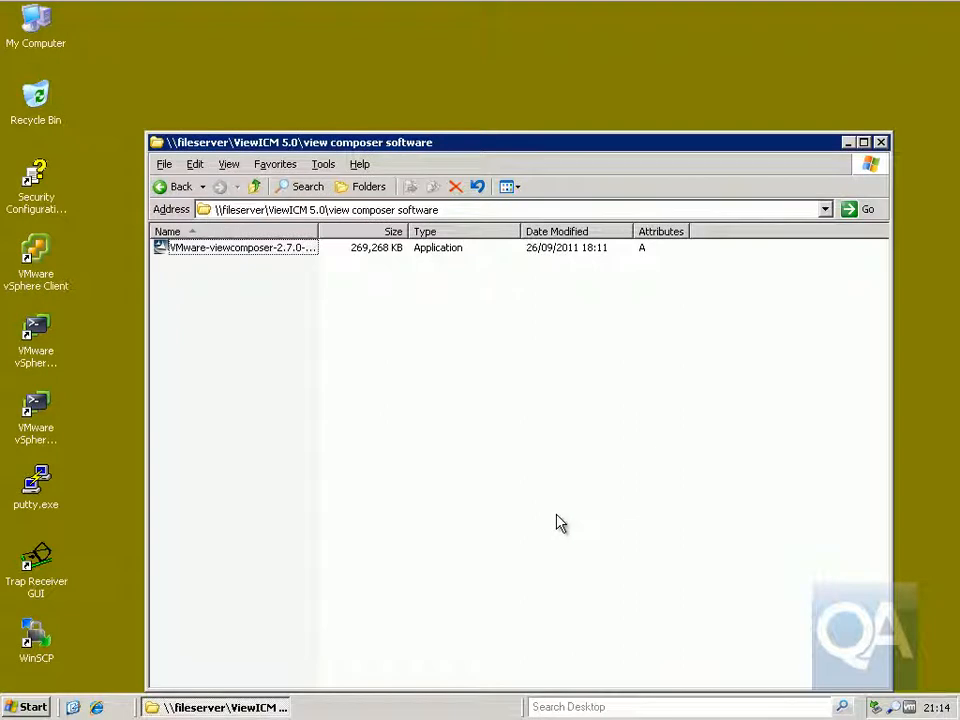